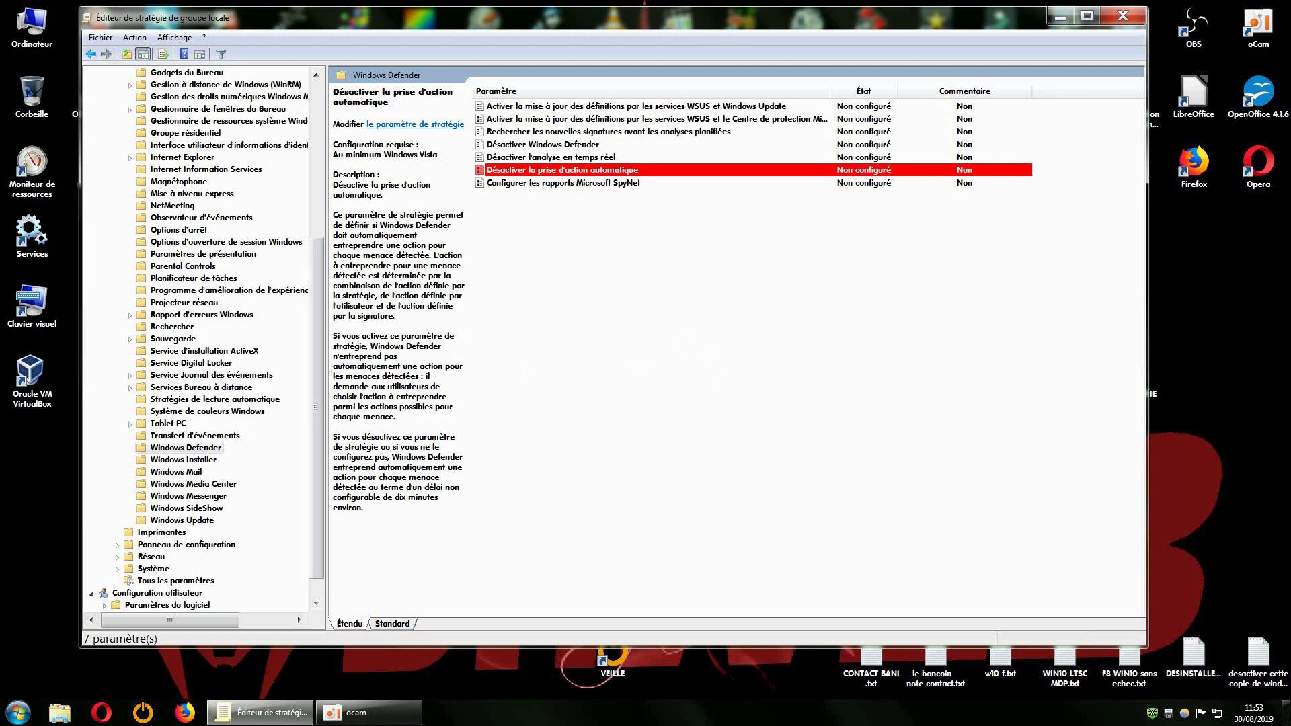
Search the installed programs for gpedit.msc.
left_click_drag(318, 388, 310, 219)
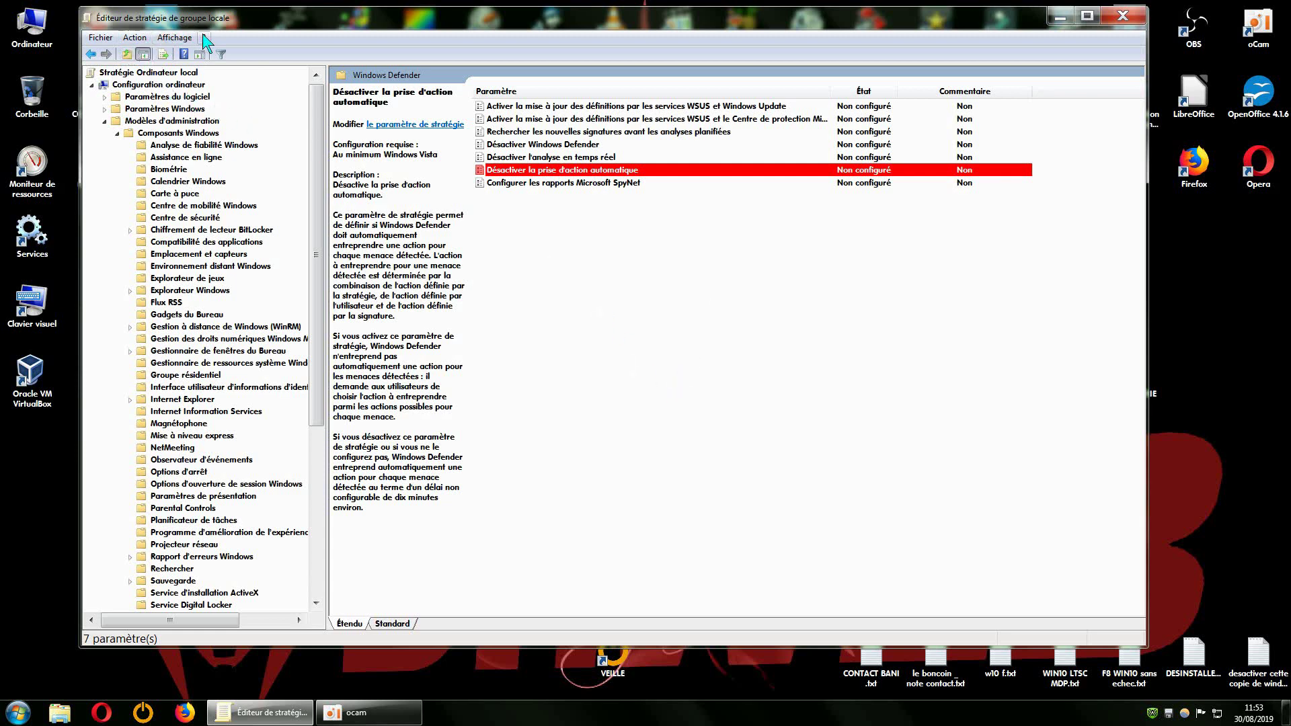
left_click(18, 714)
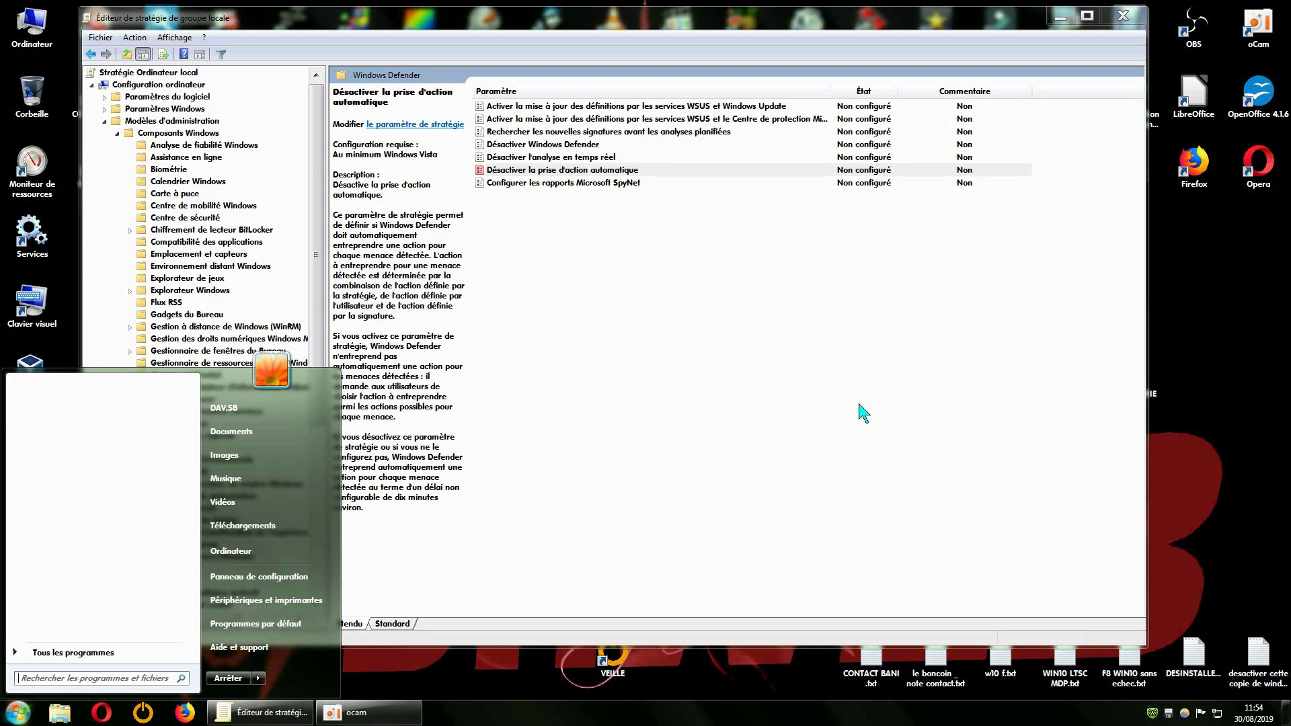
left_click(37, 678)
type("g")
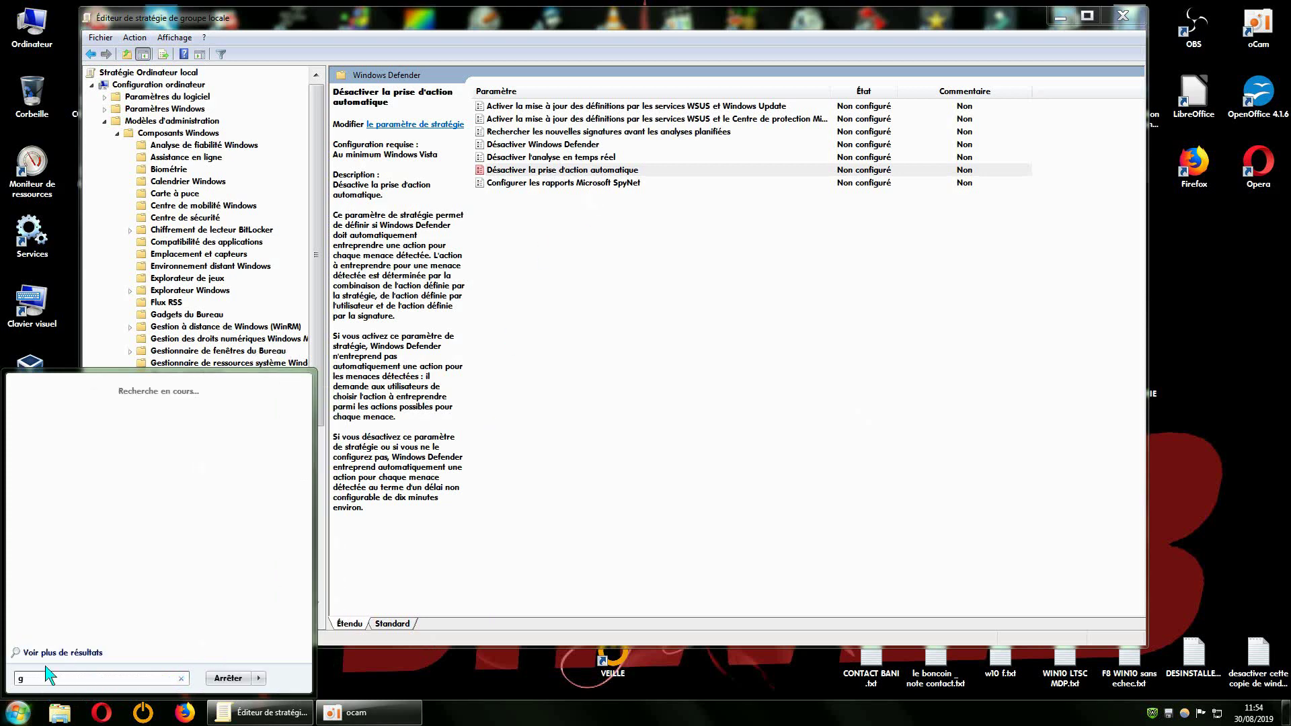
type("pedi")
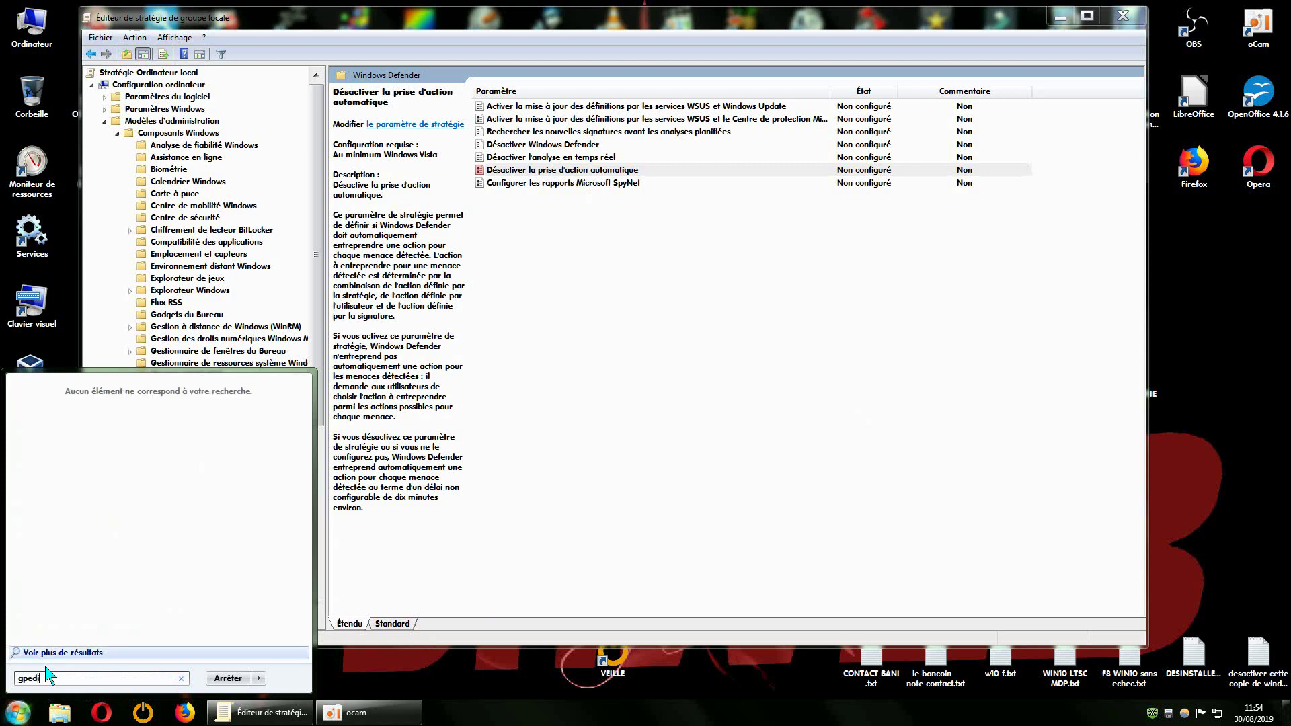
type("t.msc")
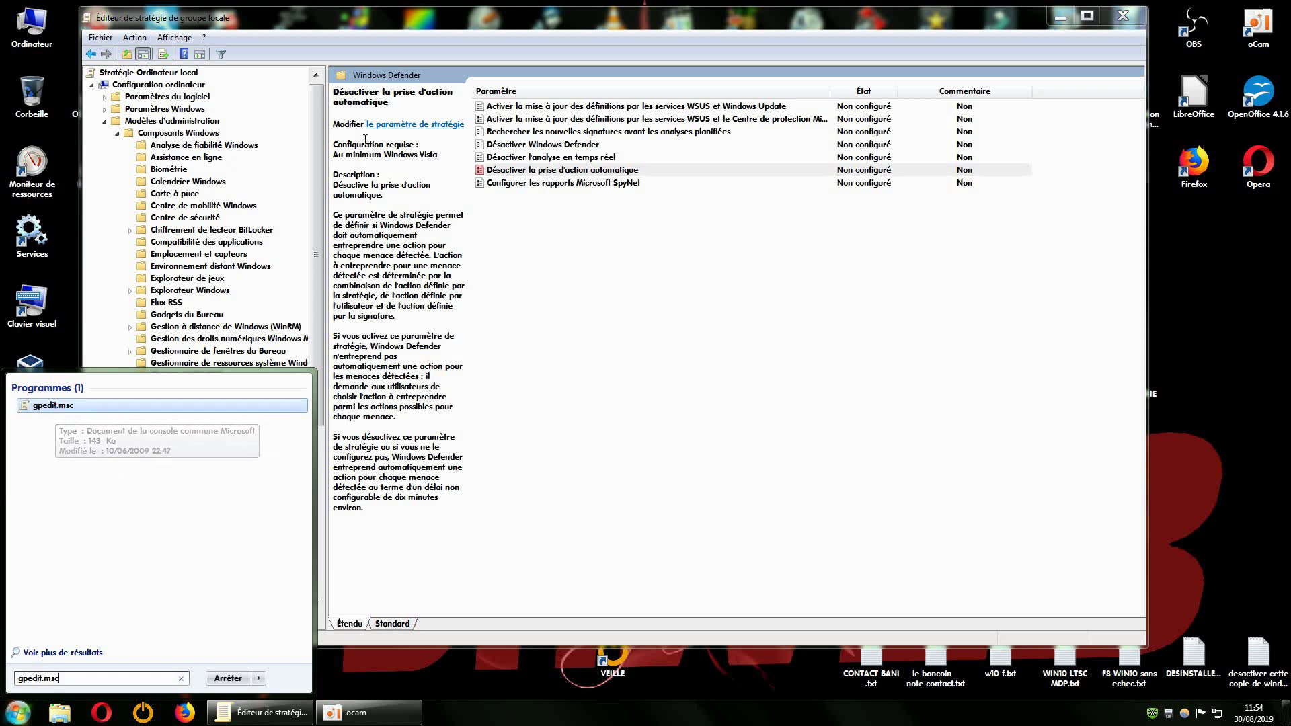
Maximize the local group policy editor window and widen its folder tree so the long folder names fit.
left_click_drag(536, 22, 571, 17)
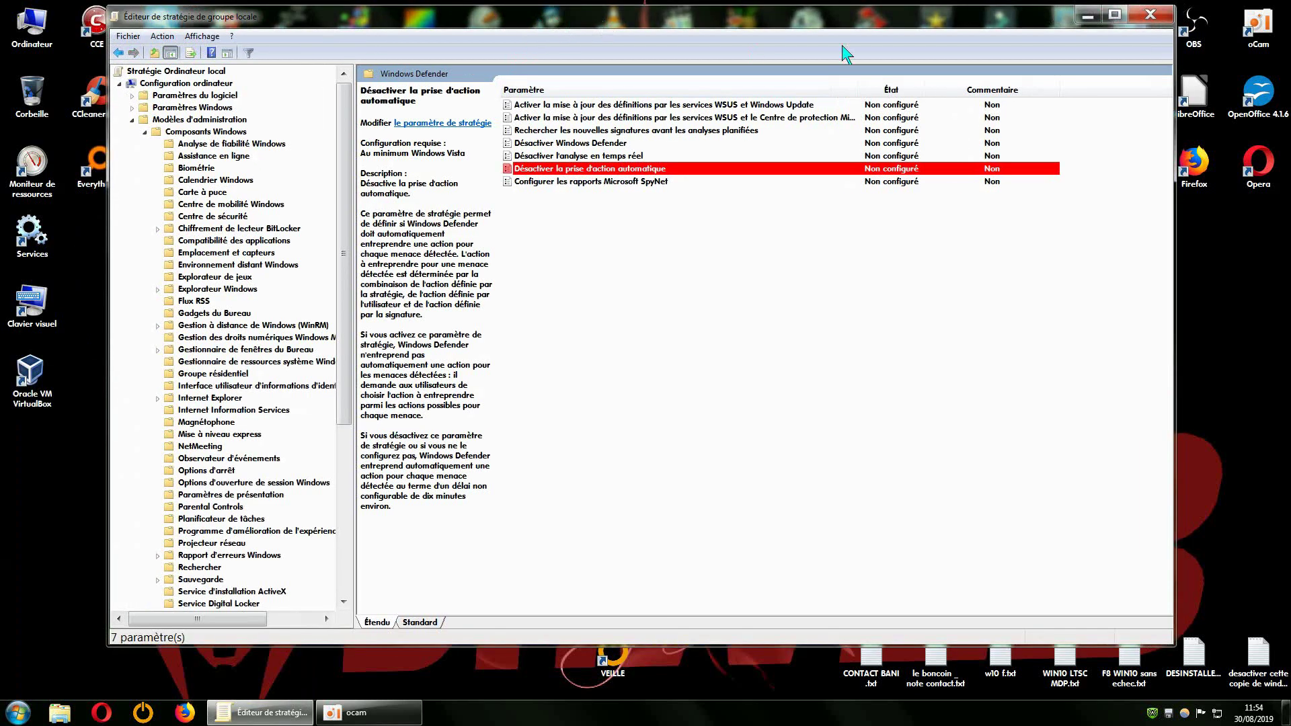
left_click(1112, 9)
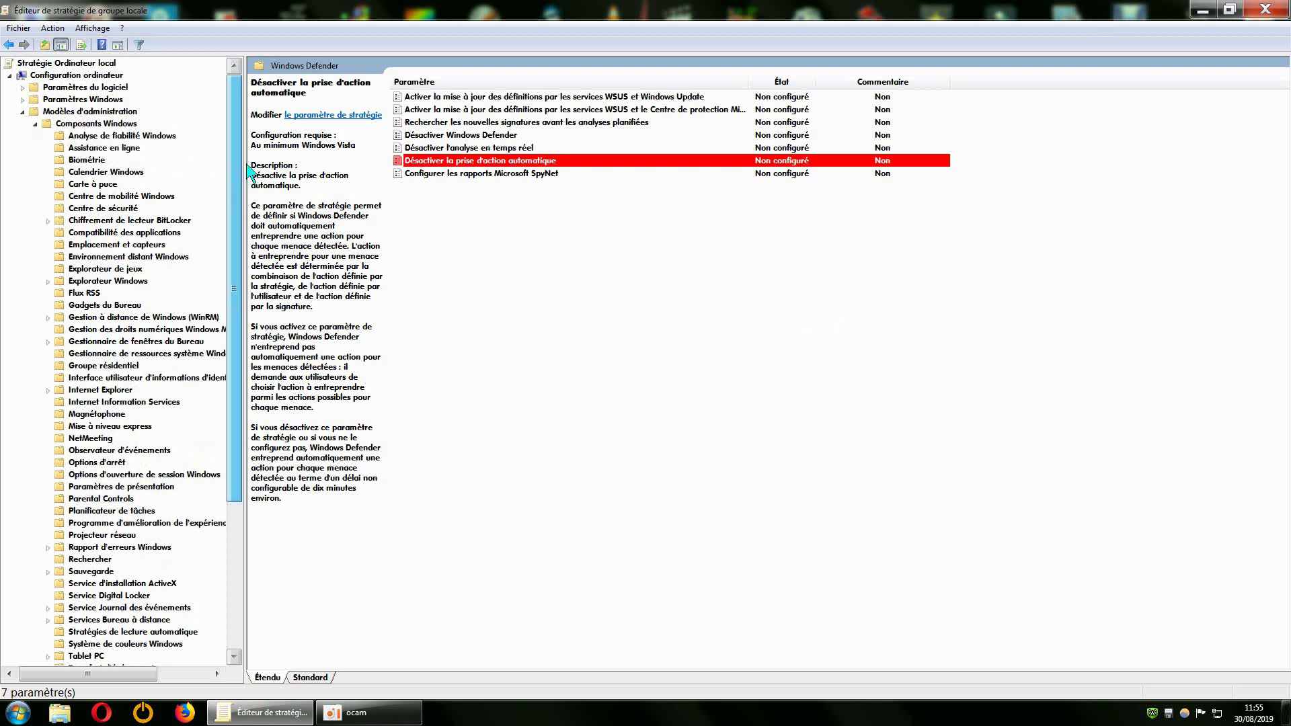
left_click_drag(246, 213, 368, 277)
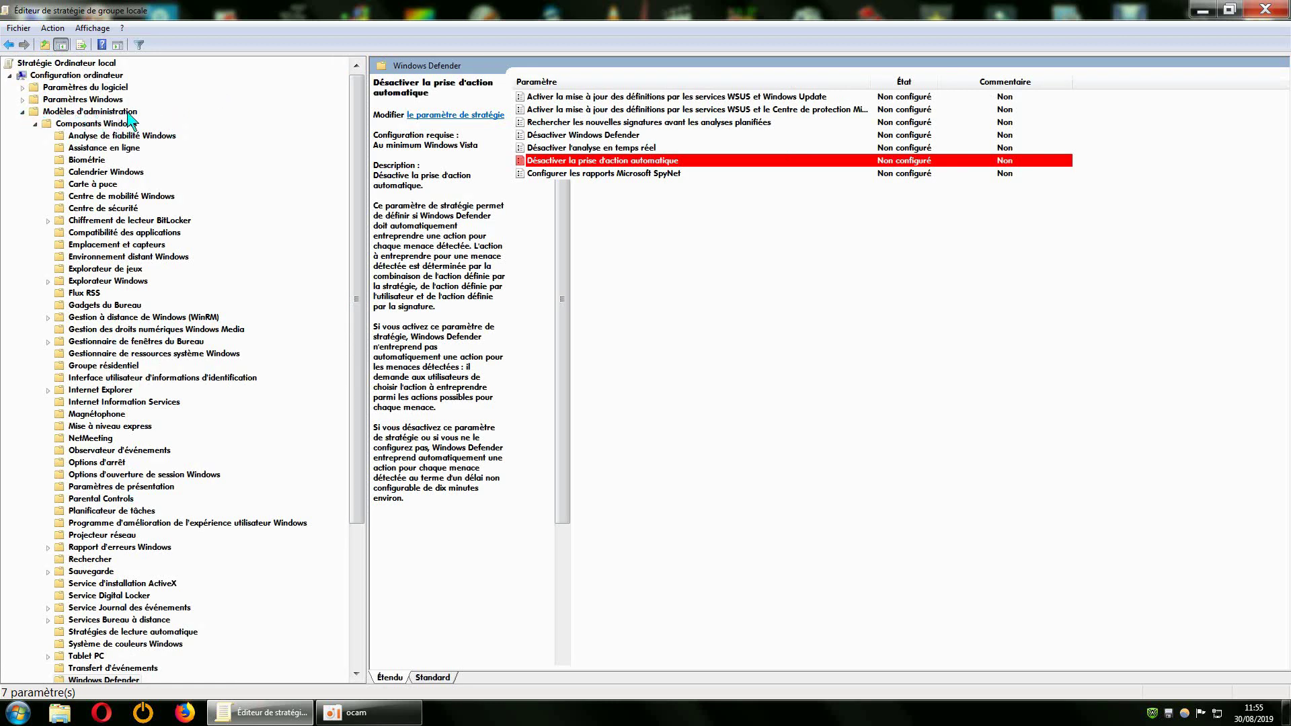
Collapse the computer configuration's Modèles d'administration, then re-expand it through Composants Windows and open the Windows Defender folder.
left_click(35, 124)
left_click(23, 112)
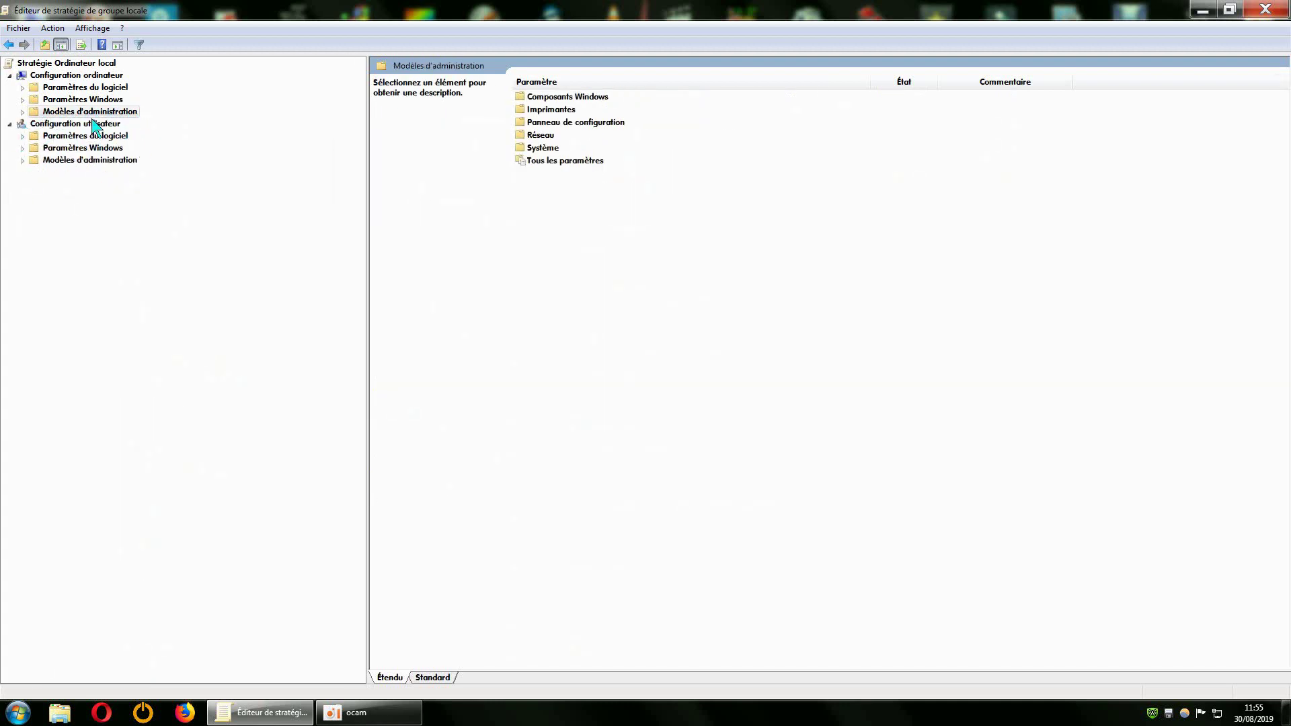
left_click(22, 112)
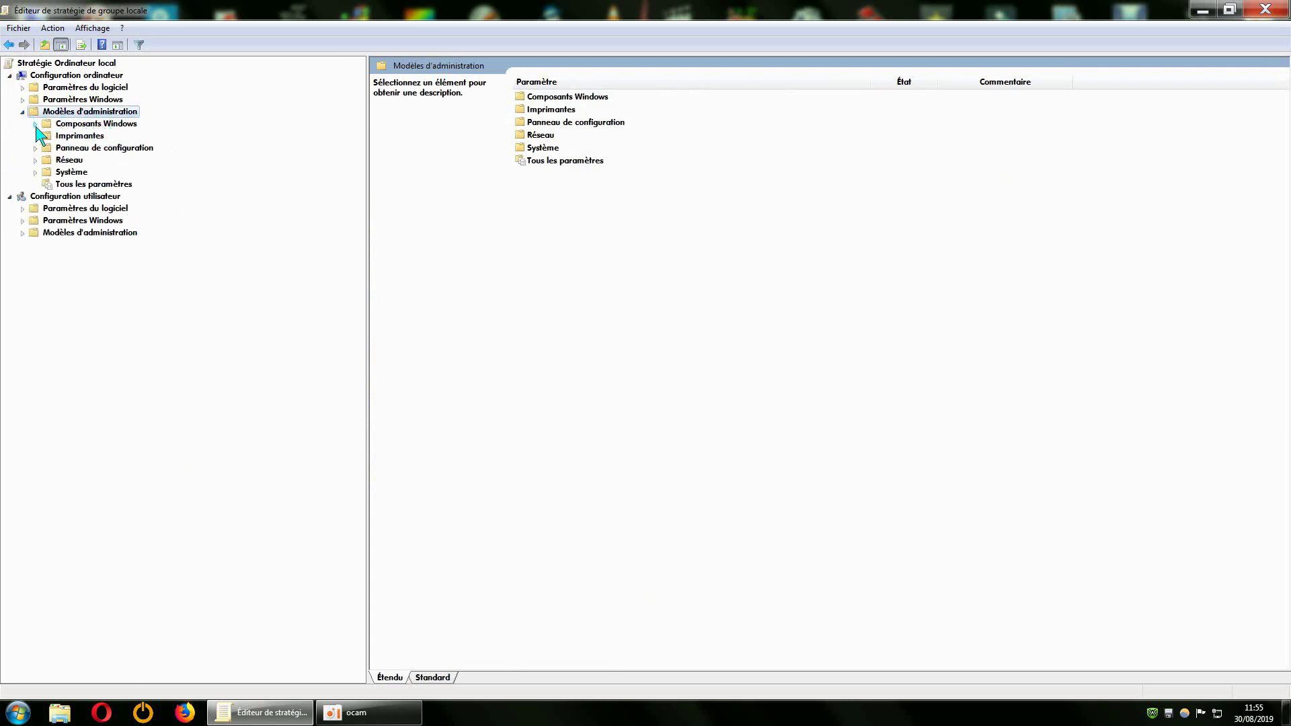
left_click(35, 124)
left_click_drag(363, 318, 357, 444)
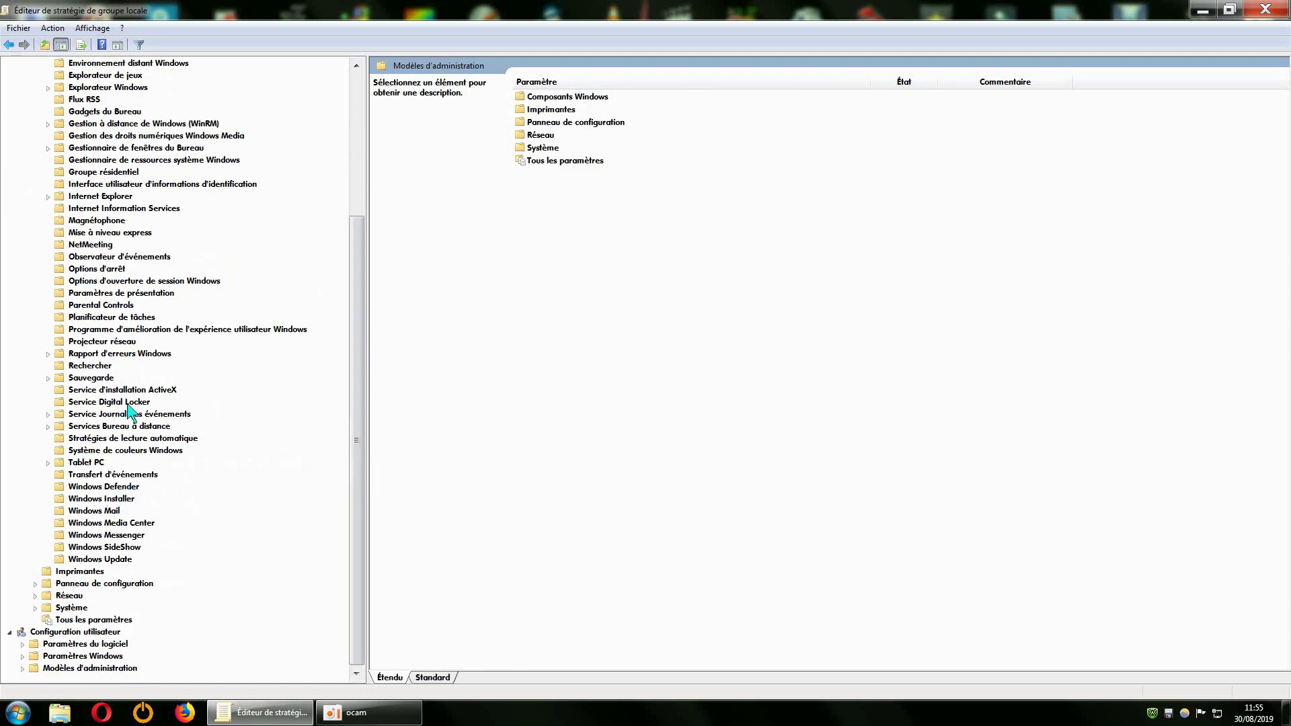
left_click(106, 487)
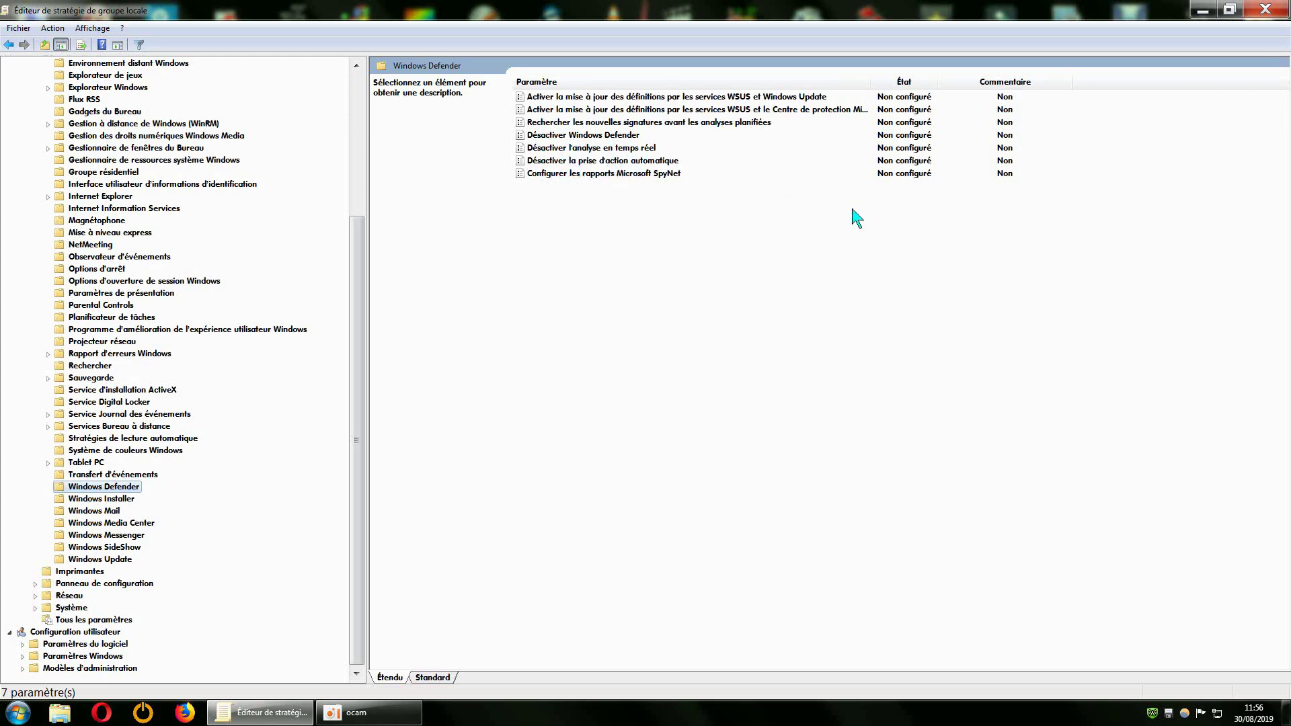
Open the policy "Désactiver la prise d'action automatique", enlarge its window to read the help text, and close it without changes.
double_click(606, 162)
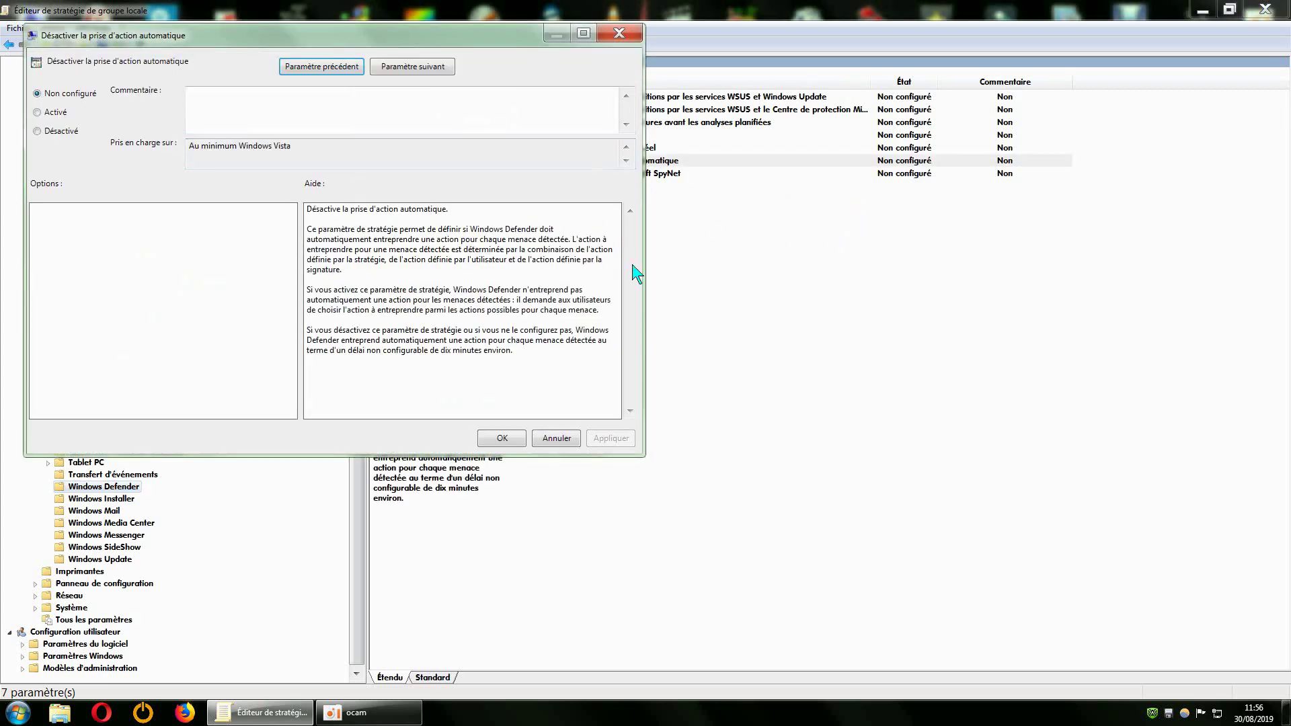
left_click_drag(506, 39, 627, 85)
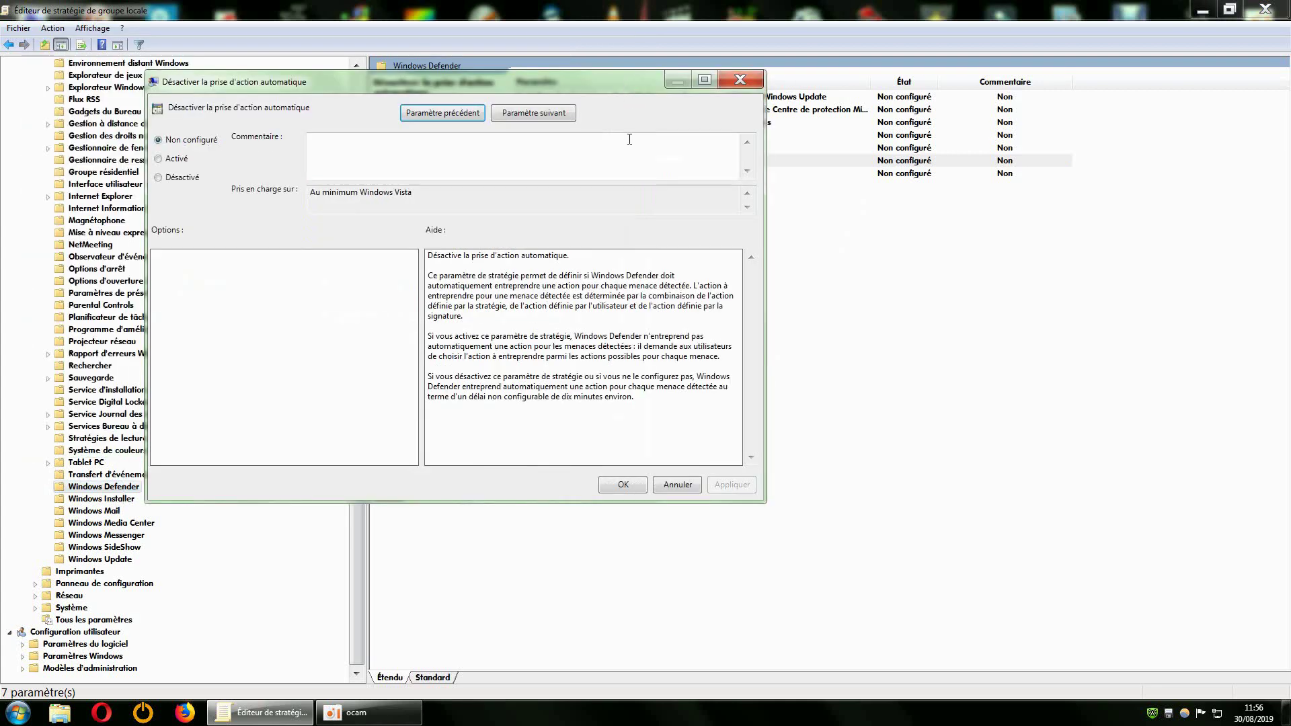
left_click_drag(766, 504, 1034, 637)
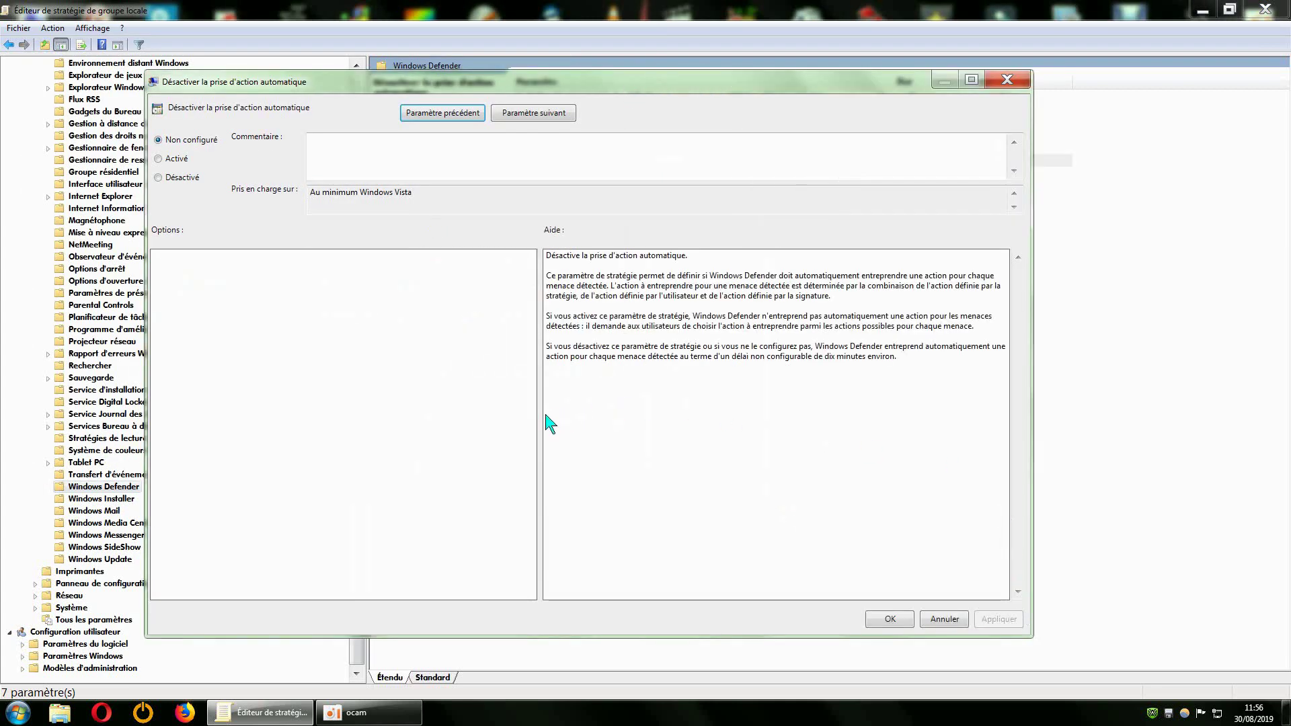
left_click_drag(541, 423, 457, 424)
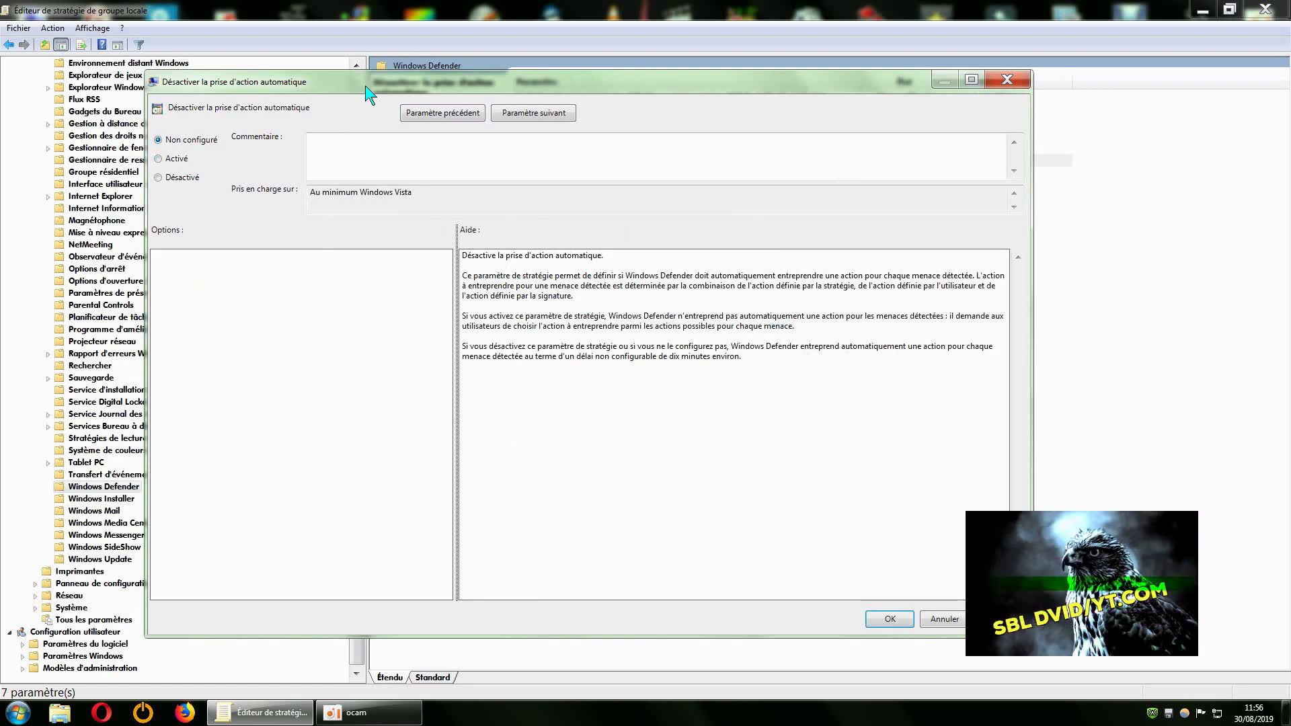
left_click_drag(283, 81, 384, 100)
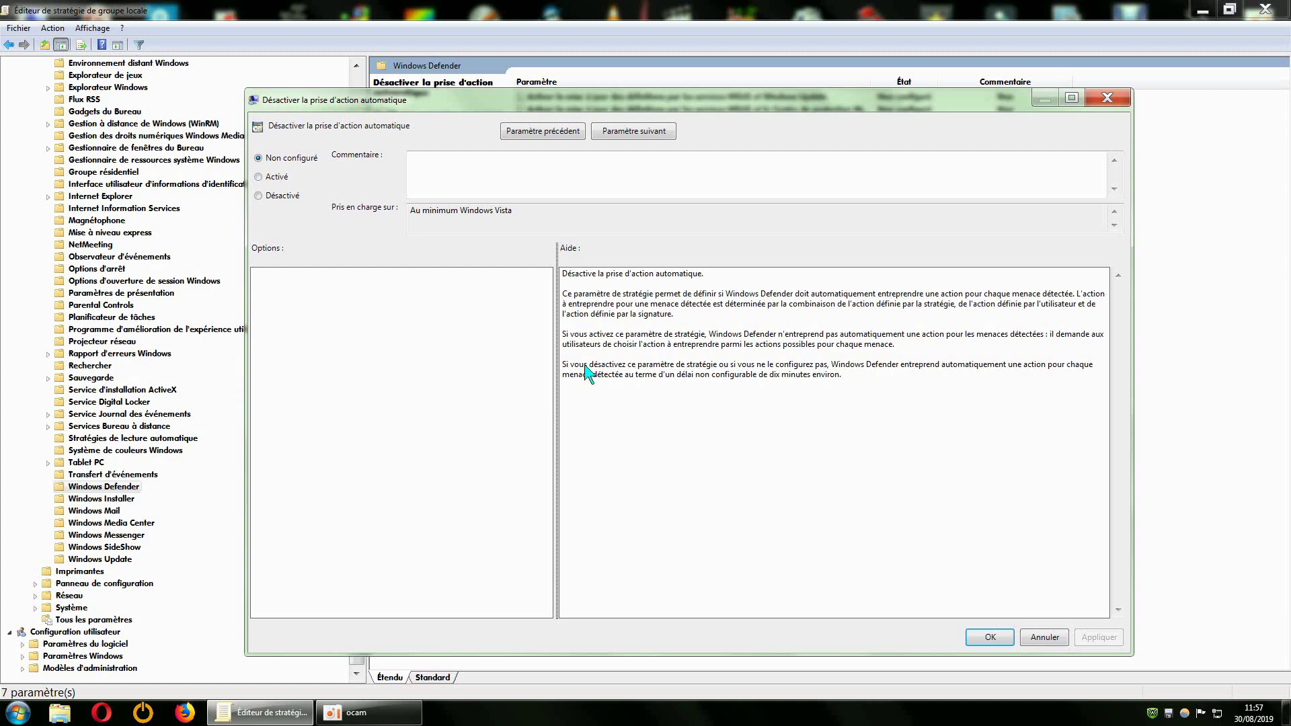
left_click_drag(563, 337, 631, 340)
left_click_drag(563, 367, 634, 369)
left_click(714, 433)
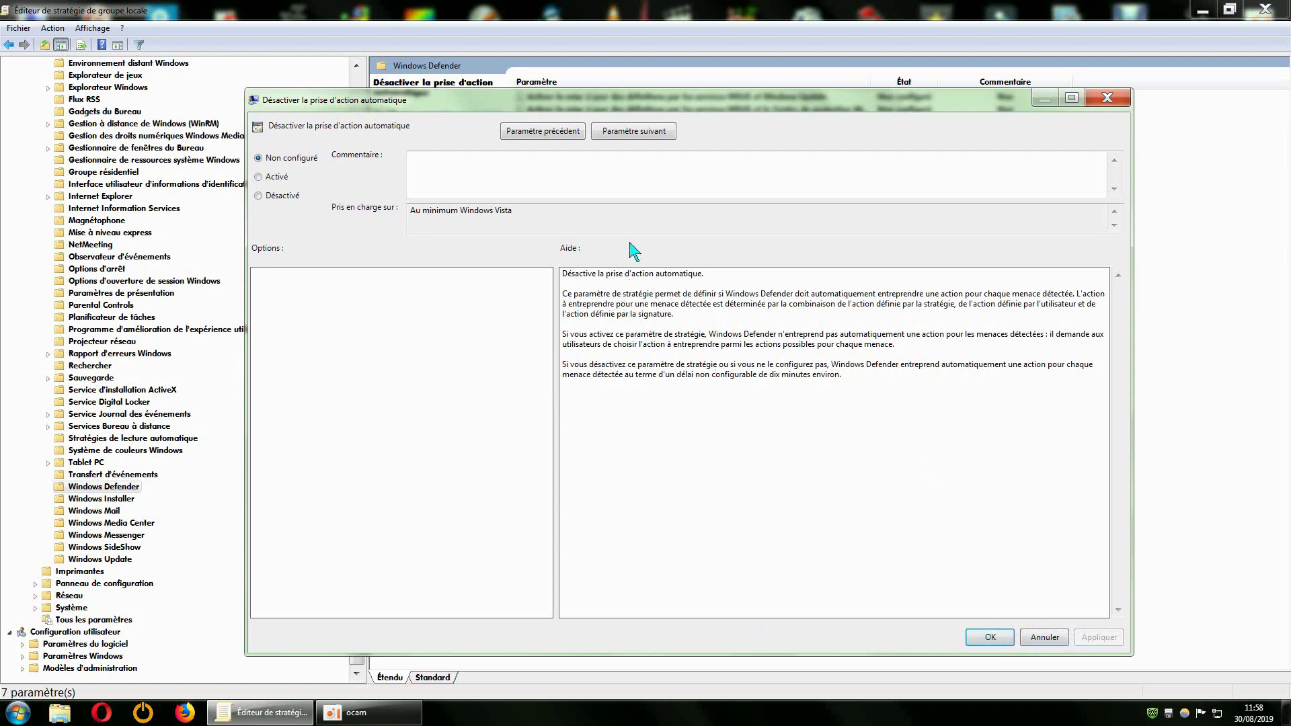
left_click(1107, 98)
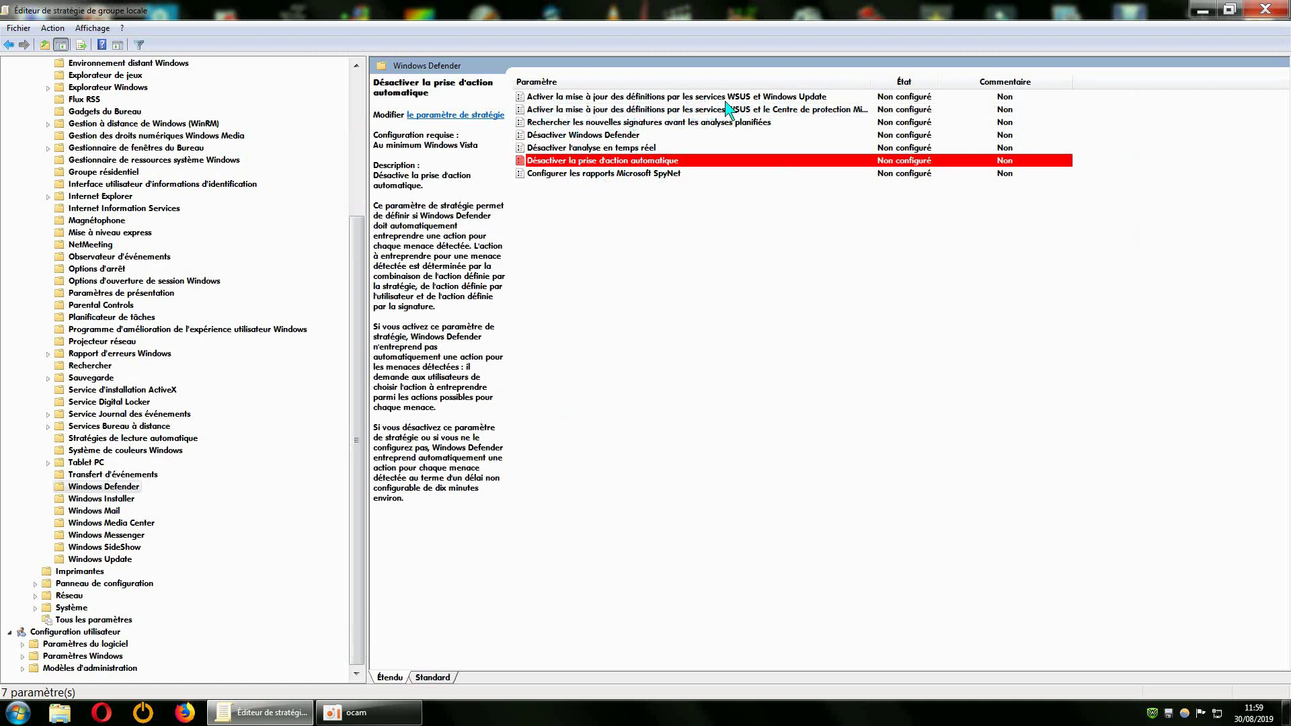
Review the help texts of "Activer la mise à jour des définitions par les services WSUS et Windows Update" and "Désactiver l'analyse en temps réel".
double_click(785, 99)
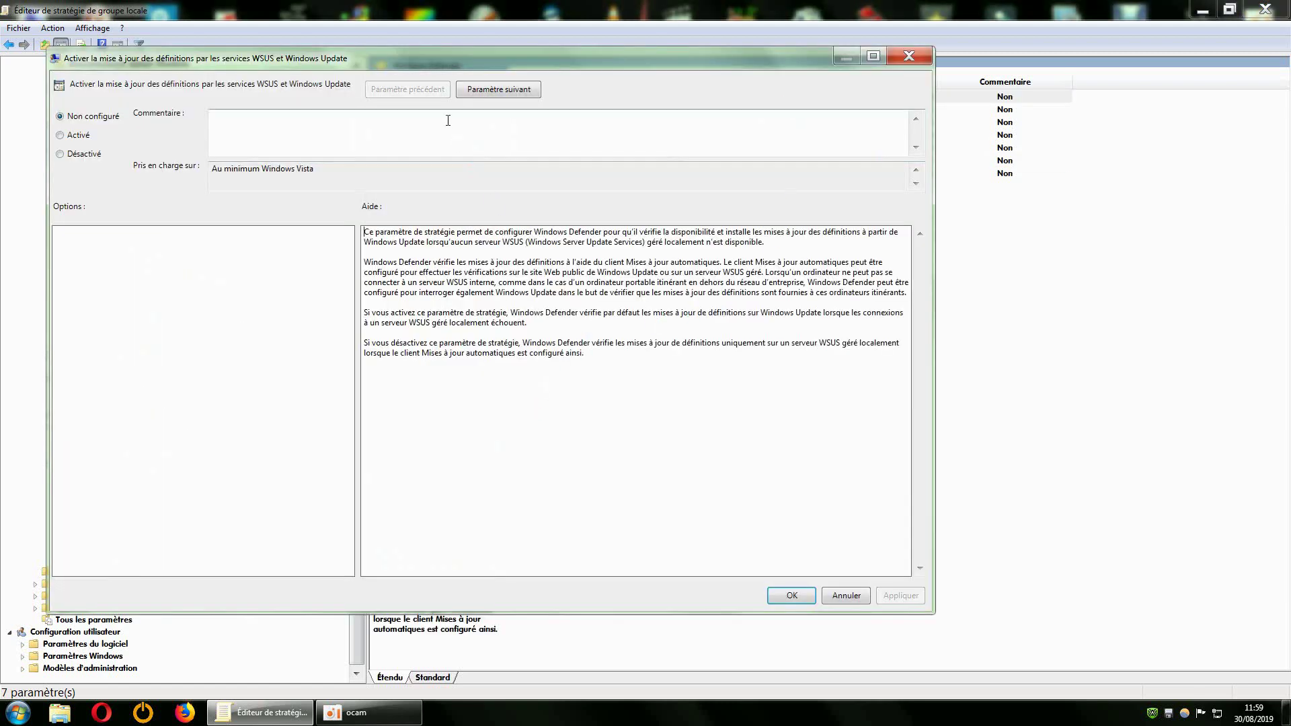
left_click_drag(503, 62, 669, 101)
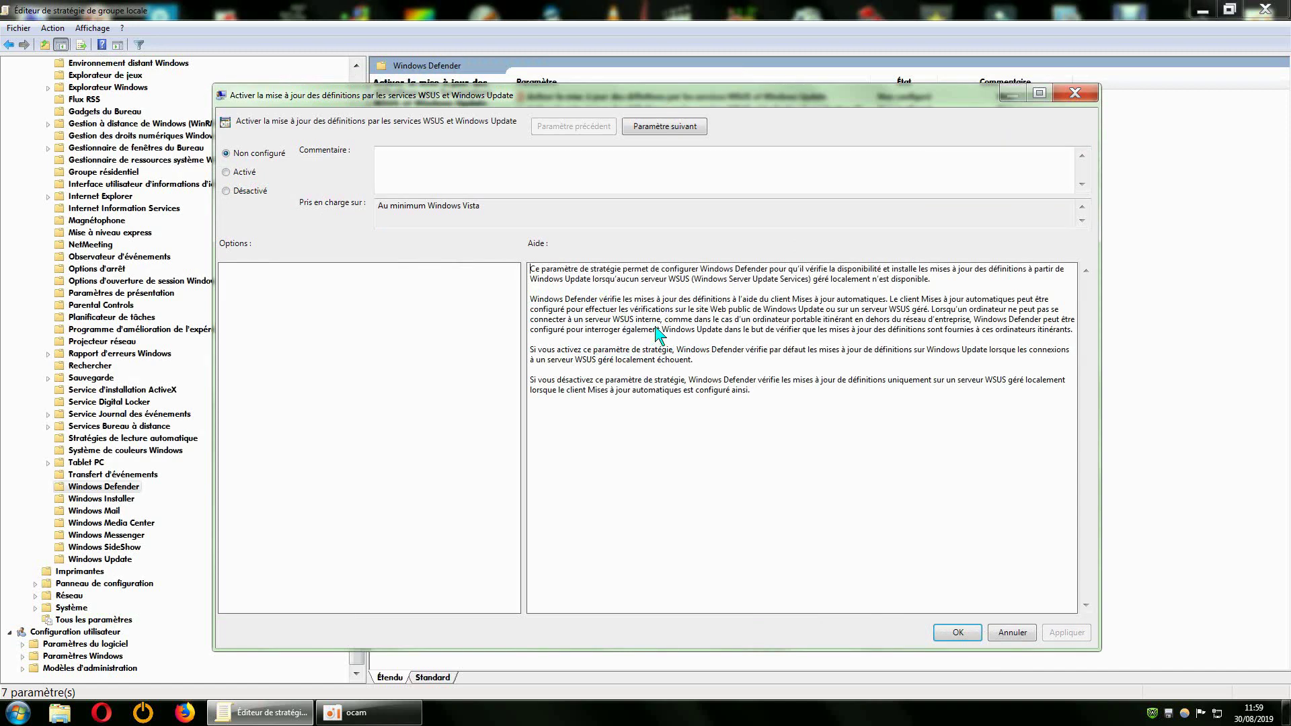
left_click(1078, 94)
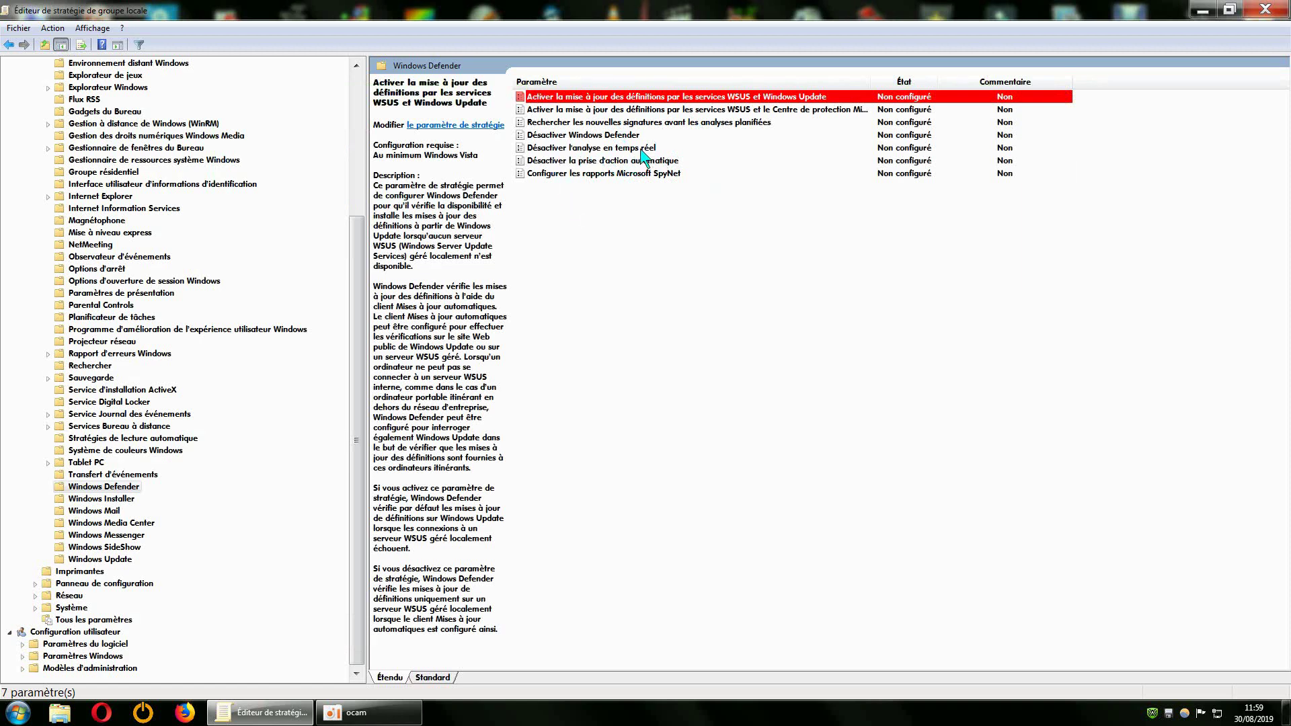
double_click(599, 148)
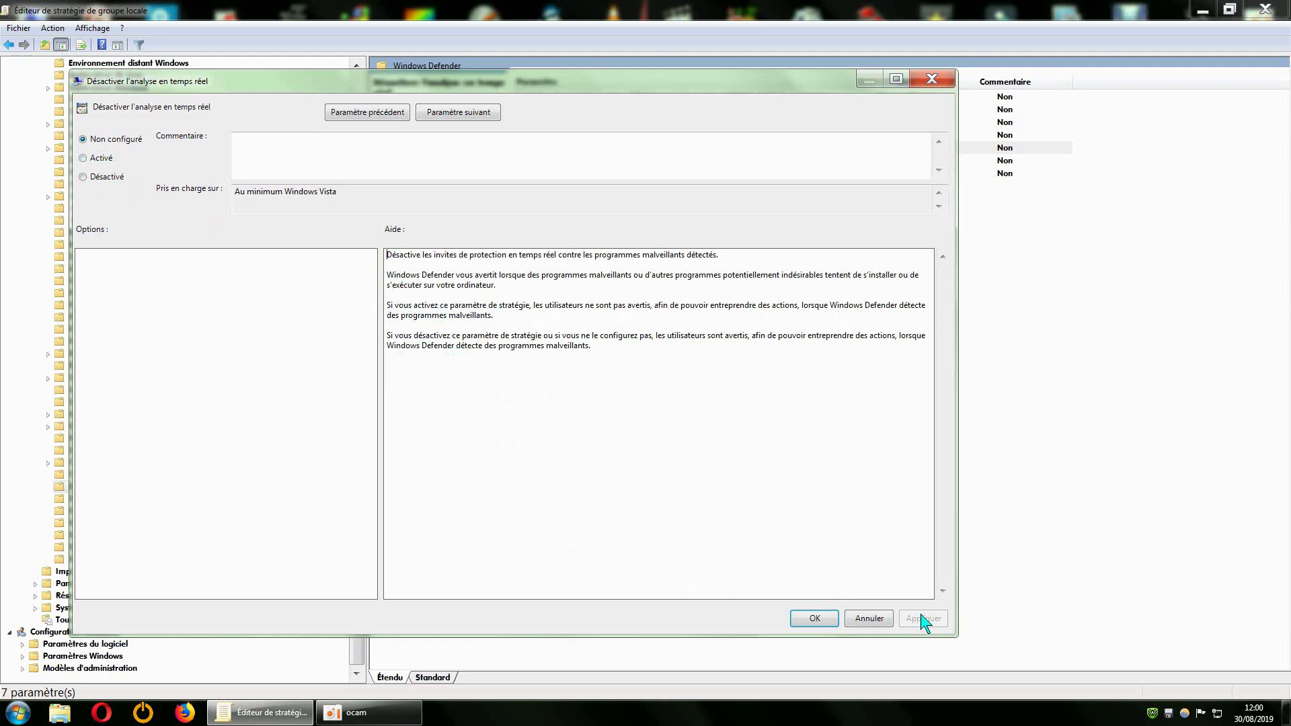
left_click(933, 80)
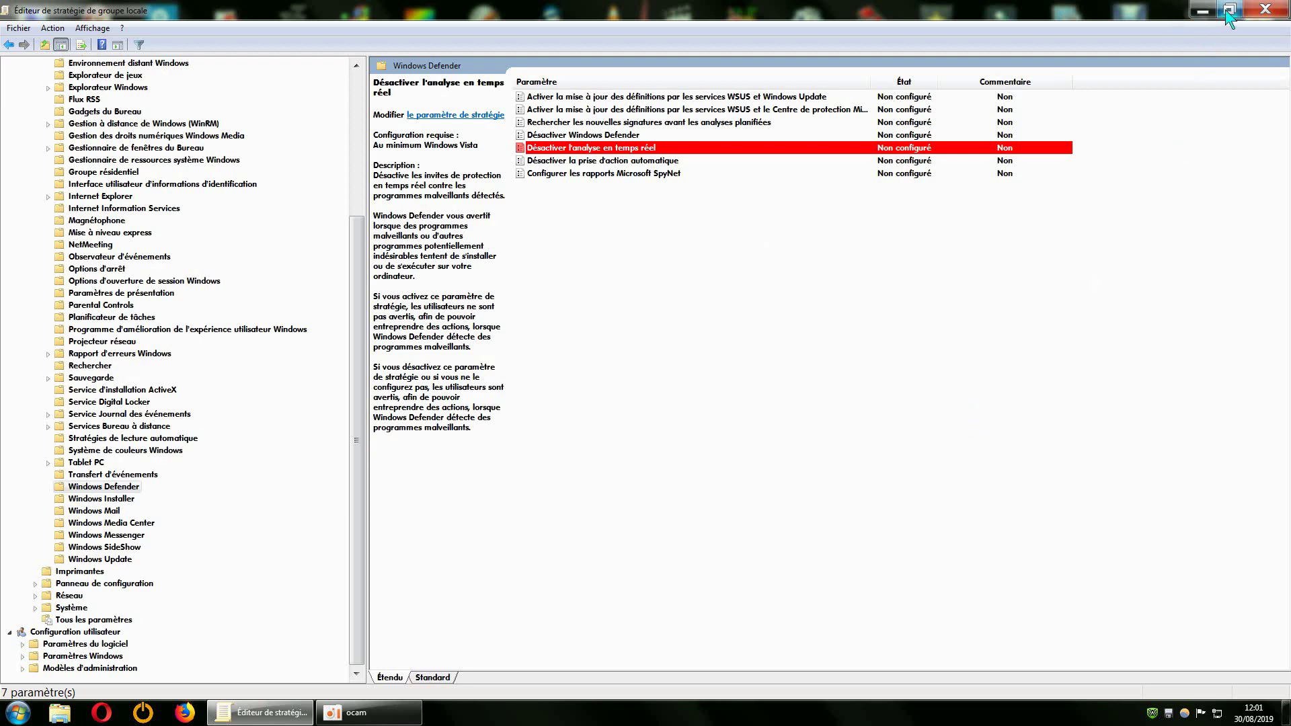
Restore the policy editor from full screen to a smaller window and reposition it on the desktop.
left_click(1227, 10)
left_click_drag(1034, 27, 998, 61)
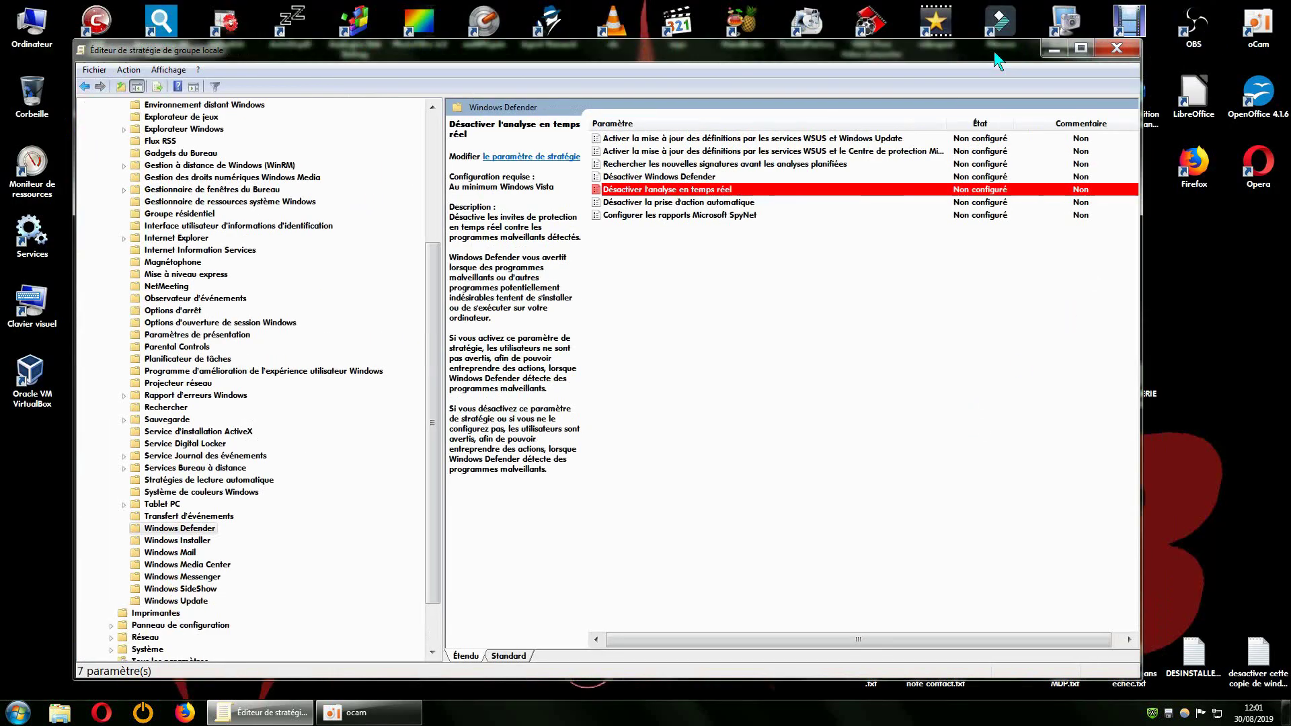